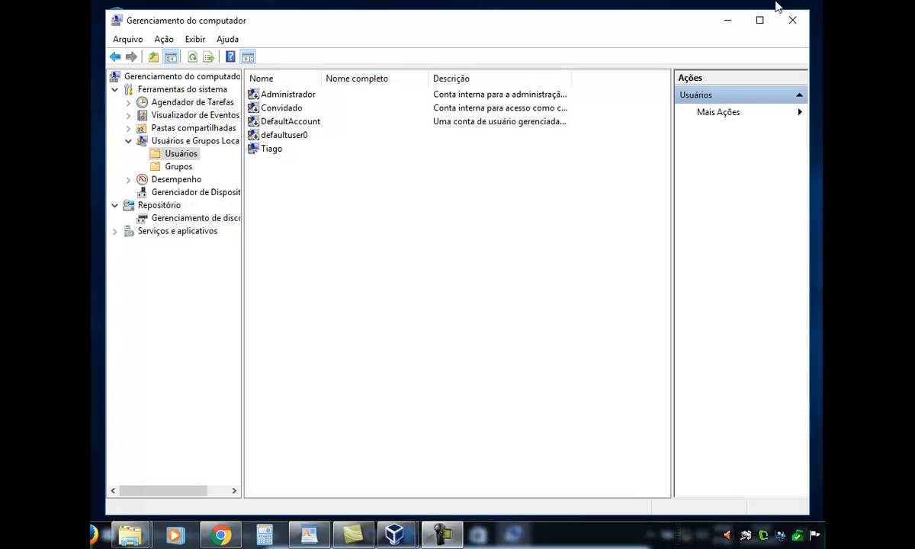
Close the management console and reopen it with the Gerenciar option of "meu computador", found through Windows search
{"action": "left_click", "coordinate": [792, 21]}
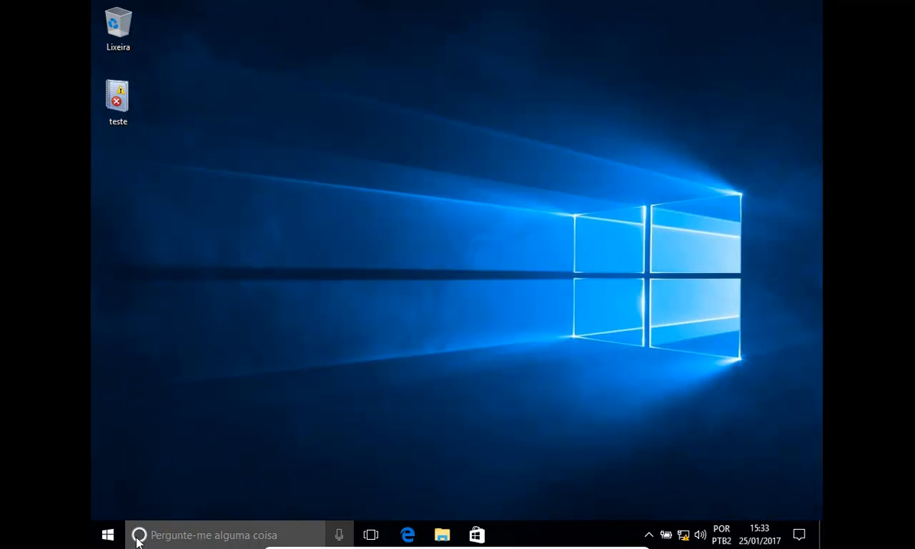
{"action": "left_click", "coordinate": [180, 537]}
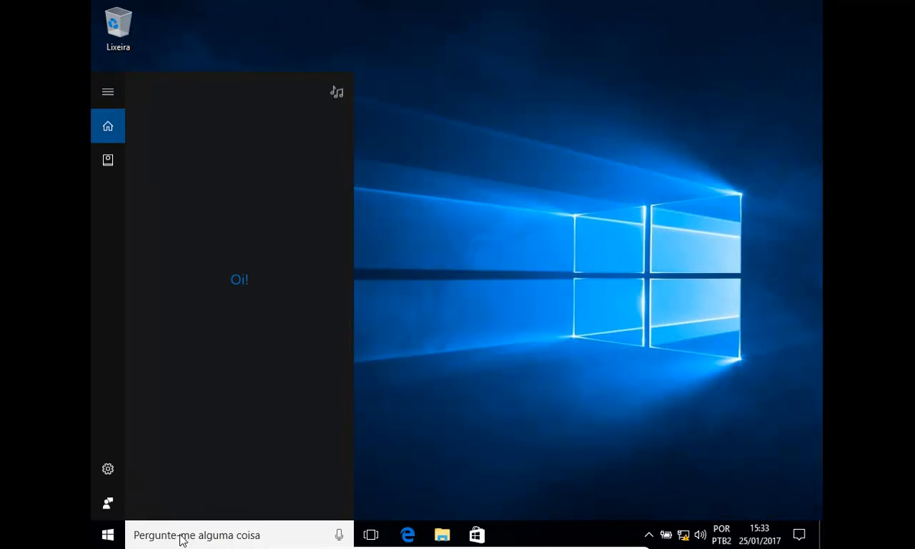
{"action": "type", "text": "m"}
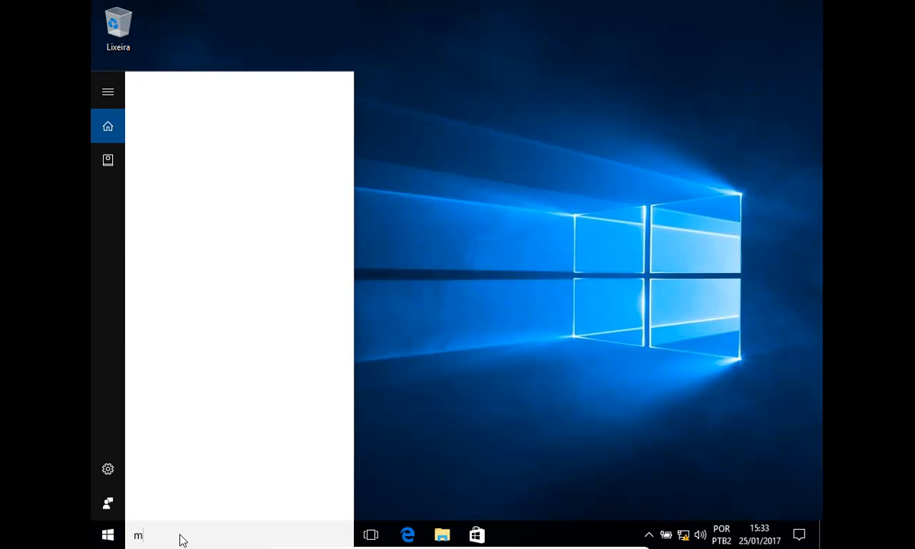
{"action": "type", "text": "eu computador"}
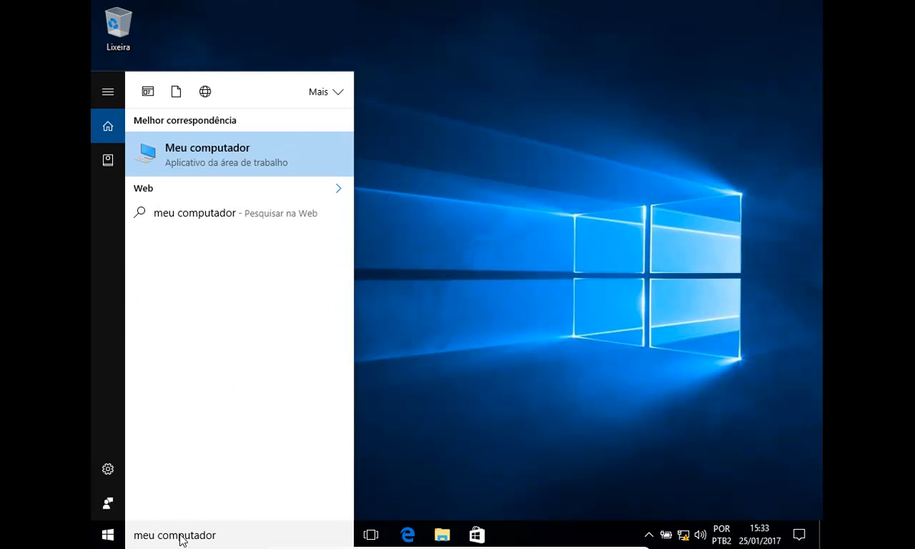
{"action": "right_click", "coordinate": [200, 164]}
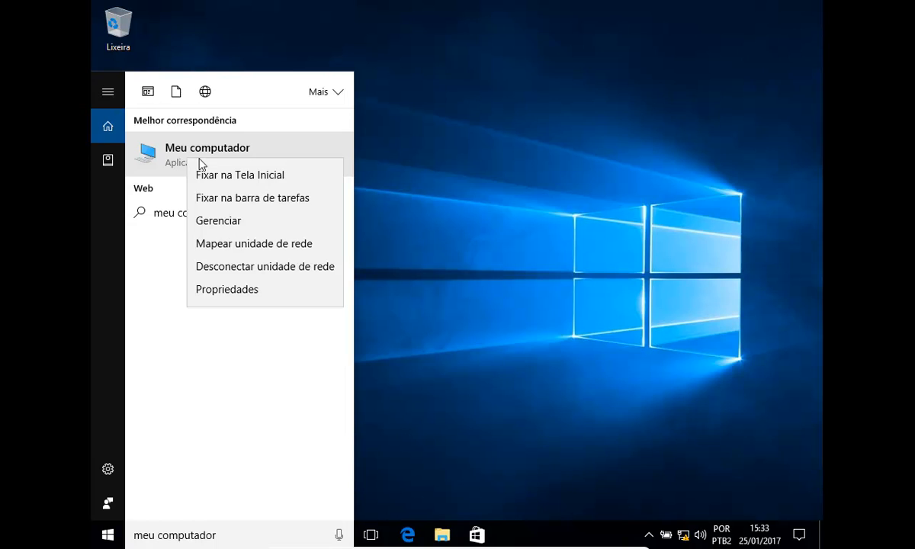
{"action": "left_click", "coordinate": [222, 221]}
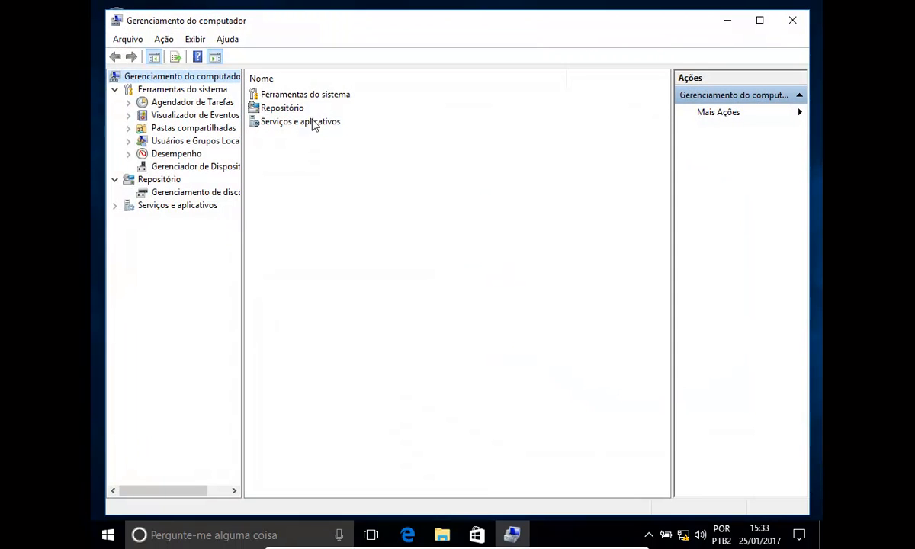
Maximize the console with a wider tree and list the accounts in the Usuários folder of Usuários e Grupos Locais
{"action": "double_click", "coordinate": [362, 26]}
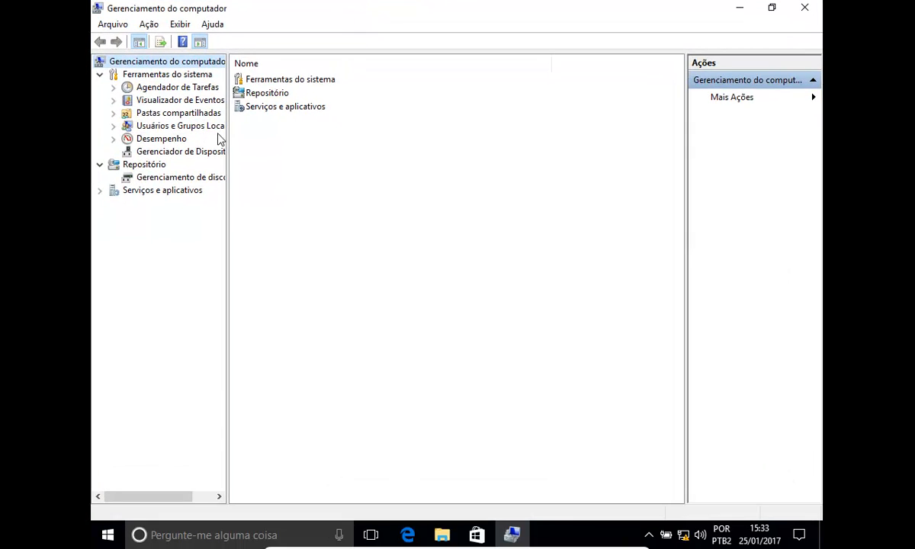
{"action": "left_click_drag", "start_coordinate": [228, 135], "coordinate": [268, 135]}
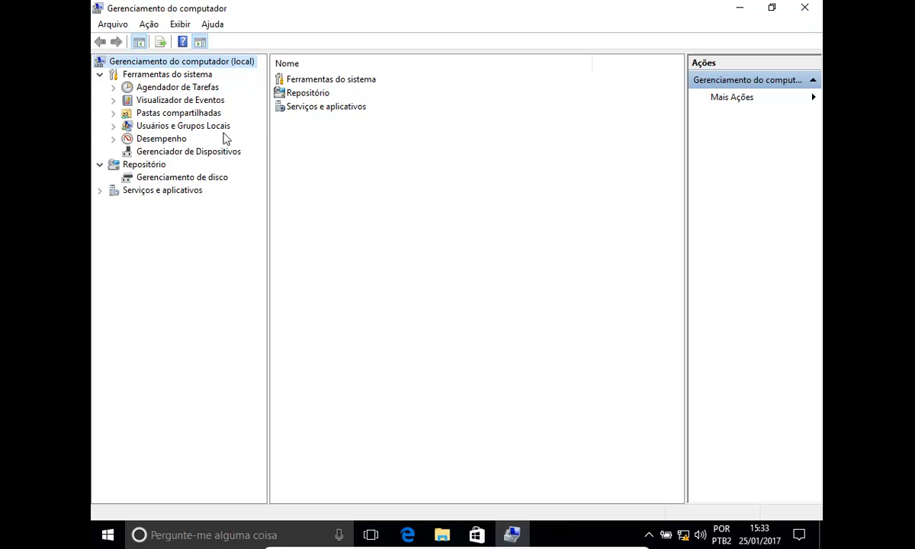
{"action": "left_click", "coordinate": [183, 125]}
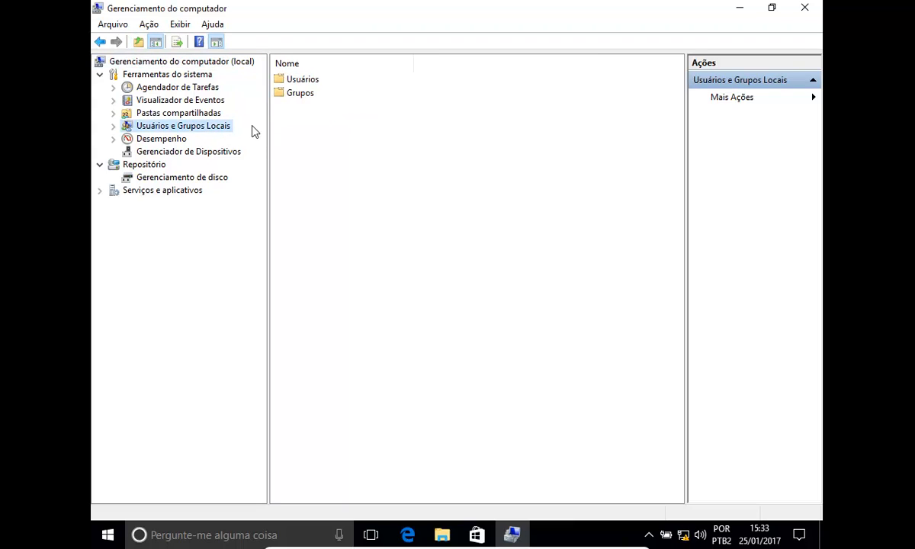
{"action": "double_click", "coordinate": [282, 80]}
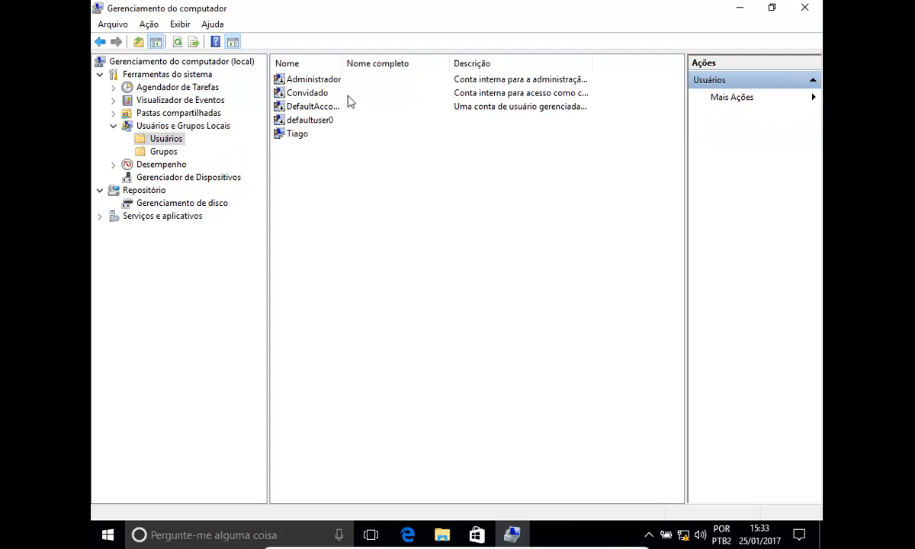
{"action": "double_click", "coordinate": [344, 64]}
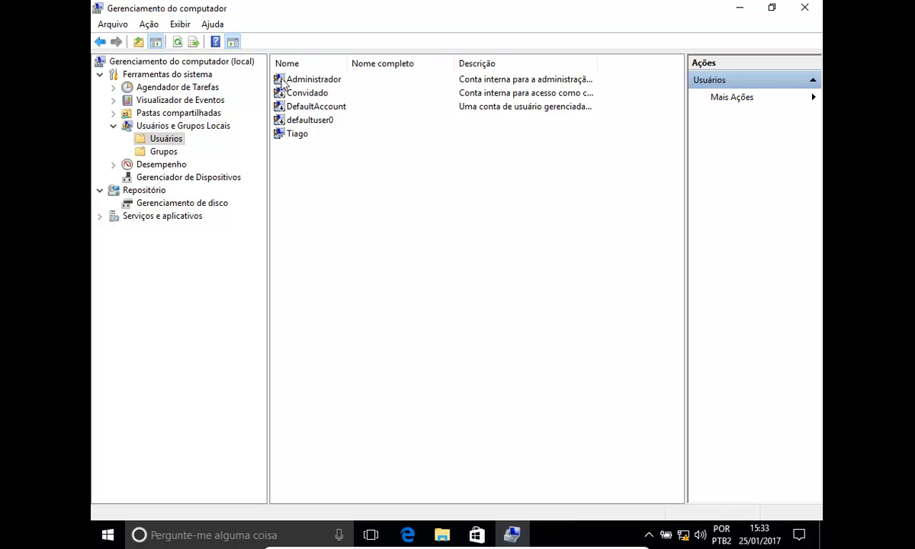
{"action": "left_click", "coordinate": [292, 135]}
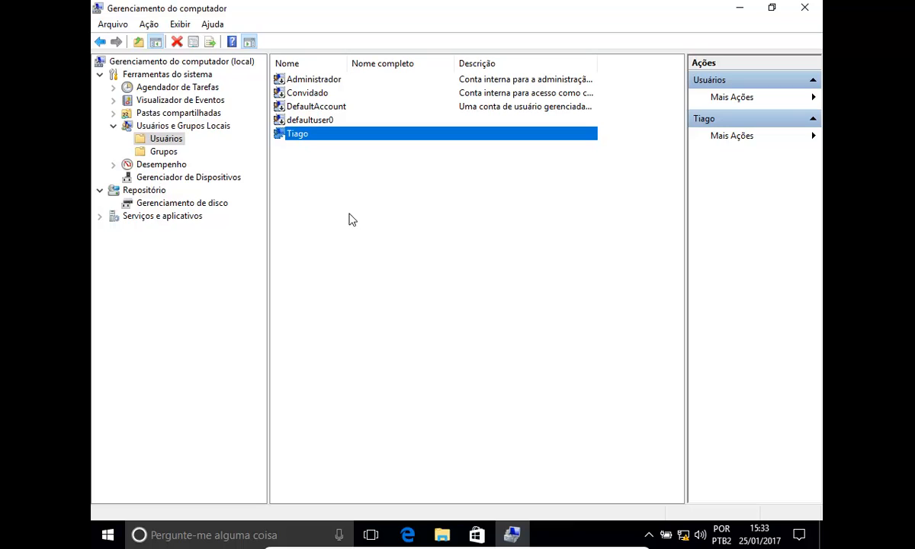
{"action": "left_click", "coordinate": [304, 156]}
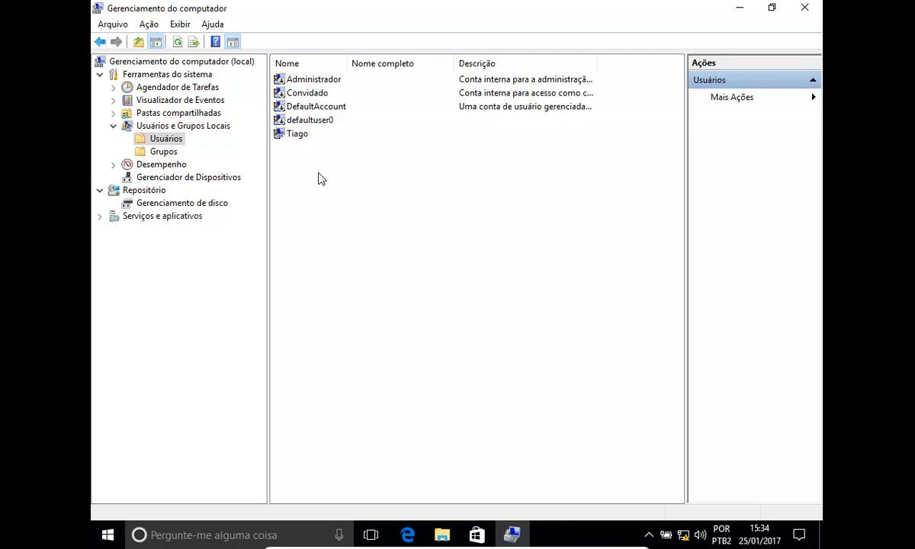
Start a new local user and enter "teste" as the user name
{"action": "right_click", "coordinate": [320, 178]}
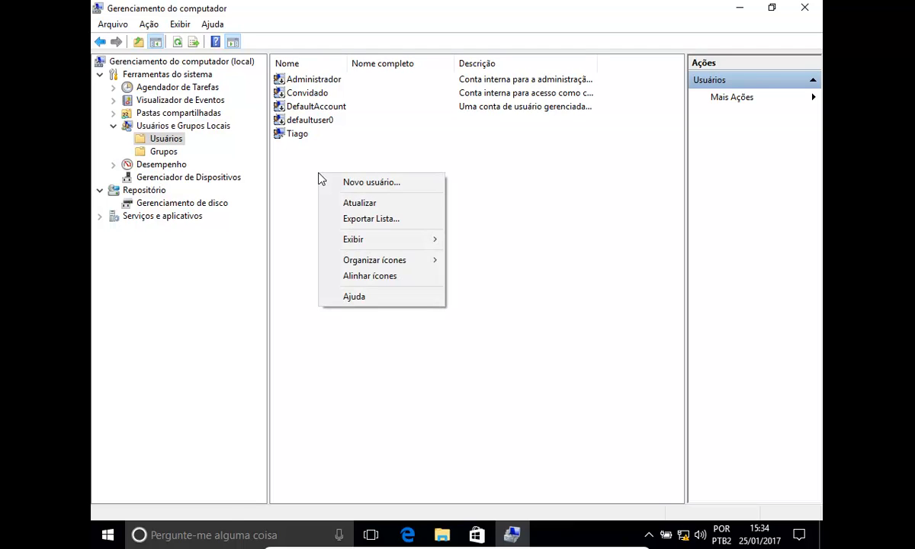
{"action": "left_click", "coordinate": [385, 186]}
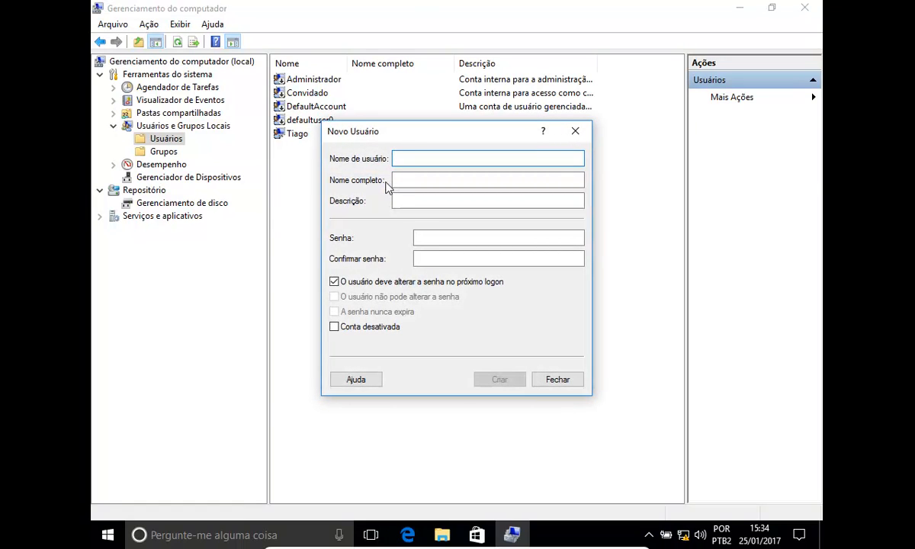
{"action": "type", "text": "te"}
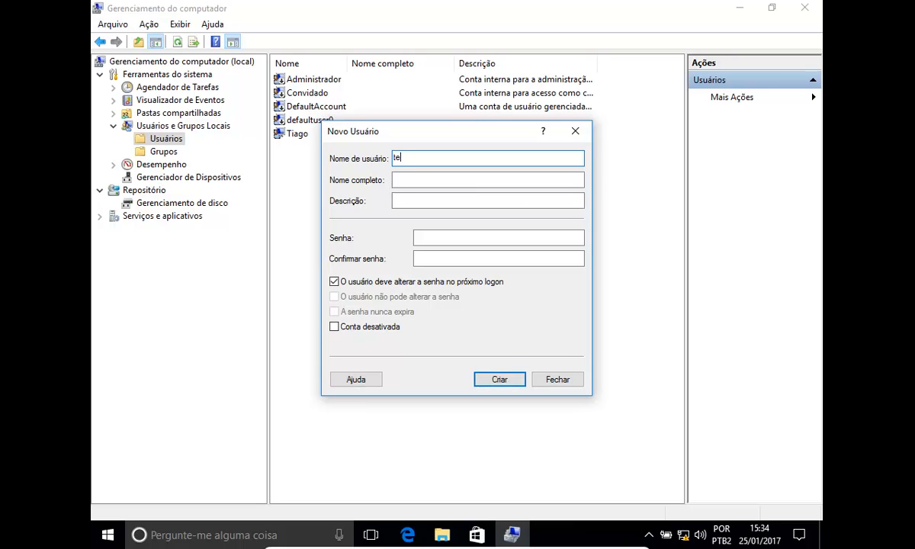
{"action": "type", "text": "ste"}
{"action": "key", "text": "Tab"}
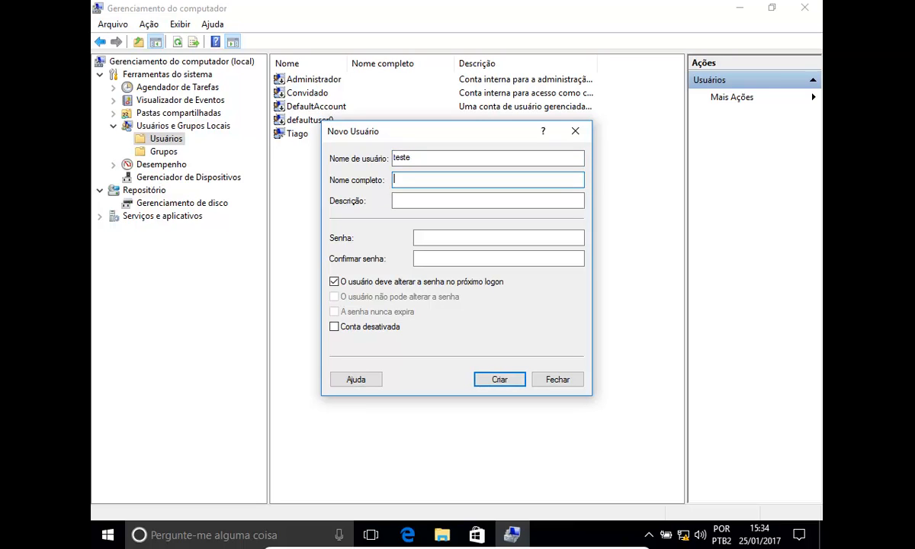
Set the new user's full name to "Teste do sistema" and the description to "usuario para uso de teste"
{"action": "type", "text": "Teste do sistema"}
{"action": "key", "text": "Tab"}
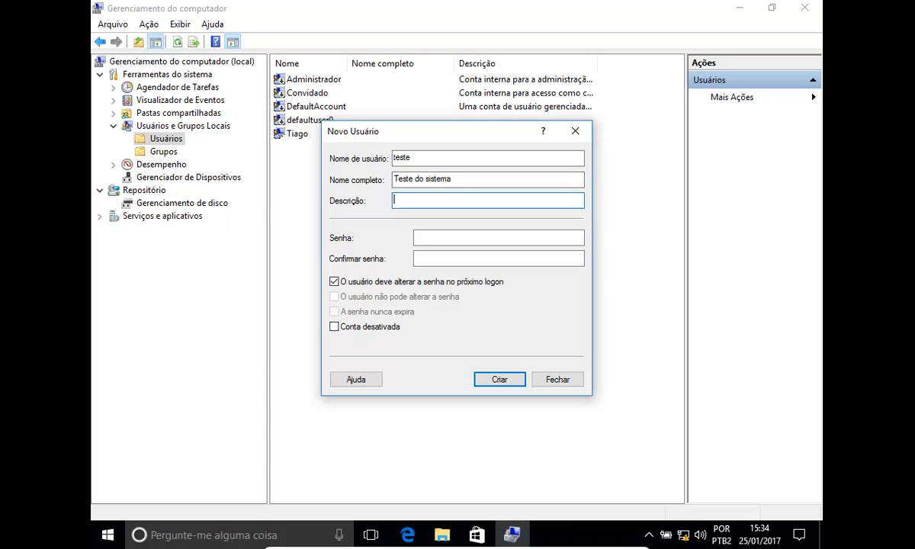
{"action": "type", "text": "usuario para"}
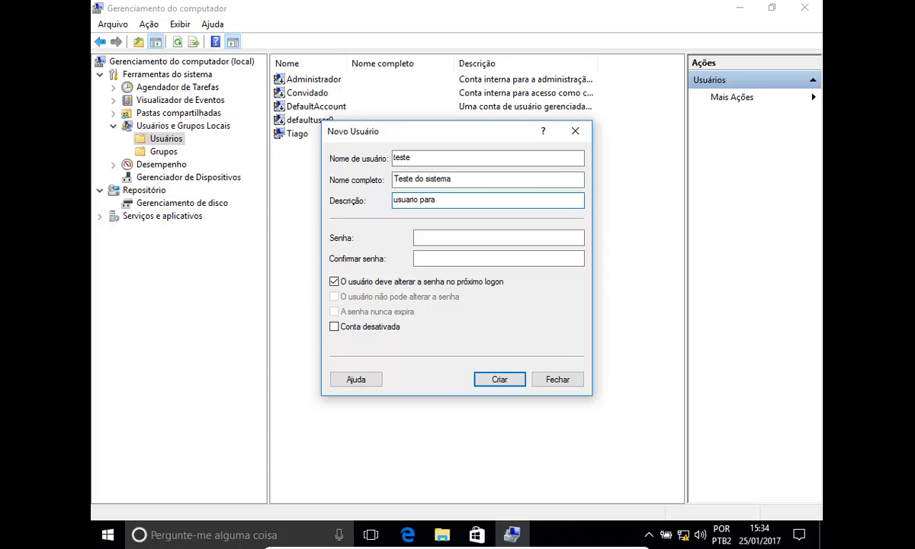
{"action": "type", "text": " uso de teste"}
{"action": "key", "text": "Tab"}
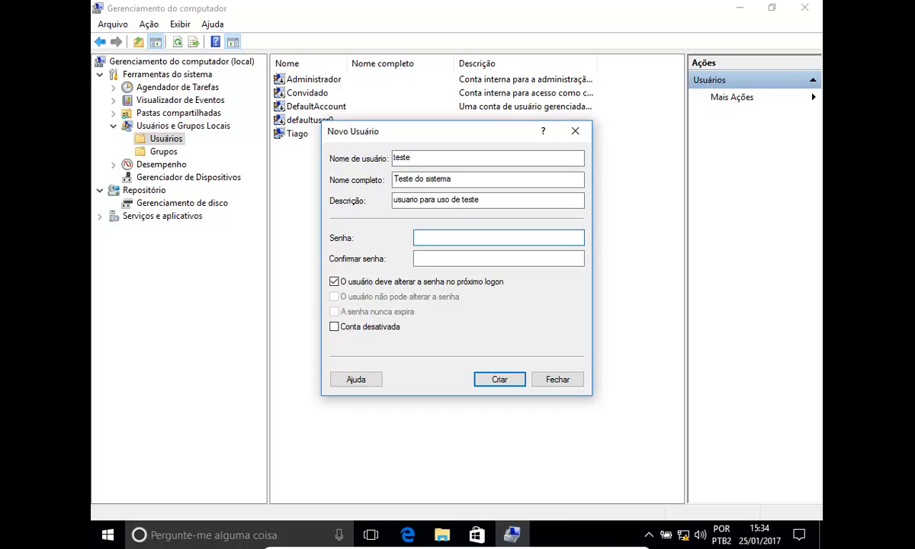
Enter the new user's password in Senha and repeat it in Confirmar senha
{"action": "type", "text": "123"}
{"action": "key", "text": "BackSpace"}
{"action": "key", "text": "BackSpace"}
{"action": "key", "text": "BackSpace"}
{"action": "type", "text": "1234567"}
{"action": "key", "text": "Tab"}
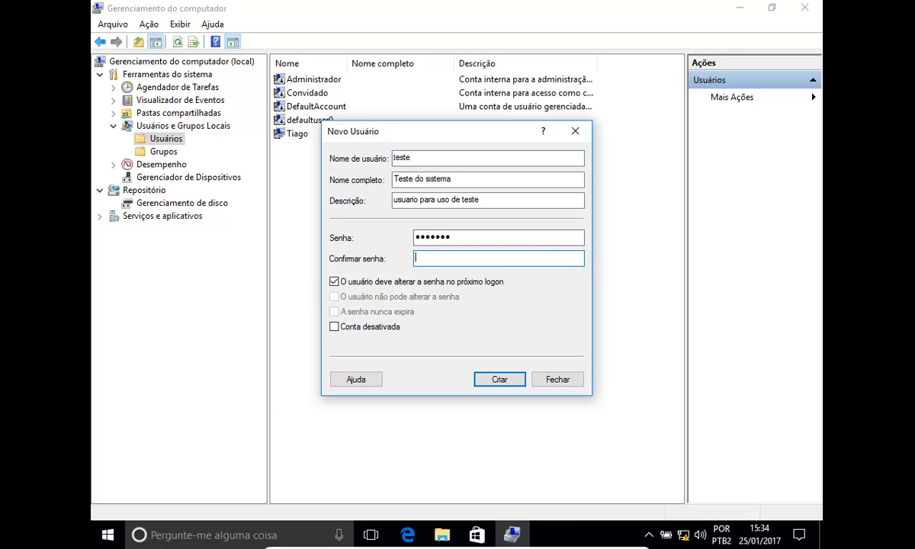
{"action": "type", "text": "1234567"}
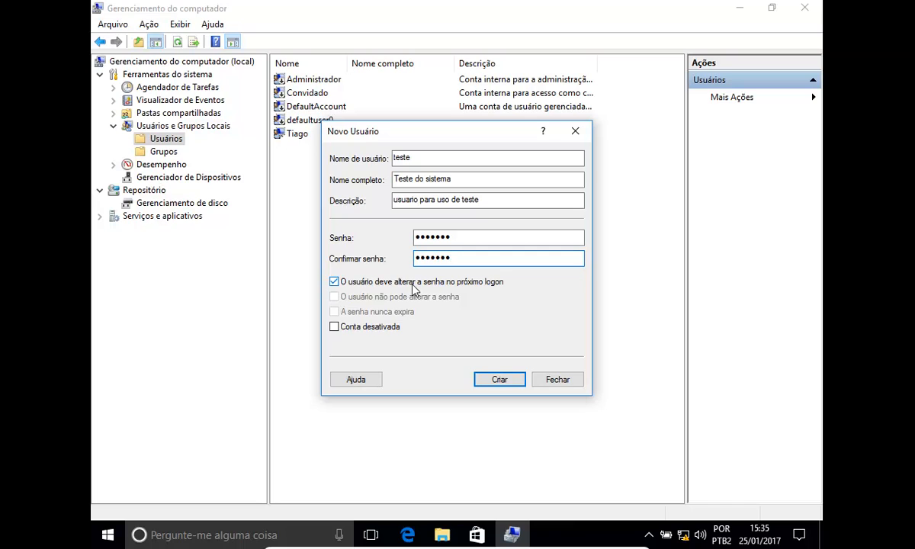
Disable the forced password change at next logon, and enable "O usuário não pode alterar a senha" and "A senha nunca expira"
{"action": "left_click", "coordinate": [476, 284]}
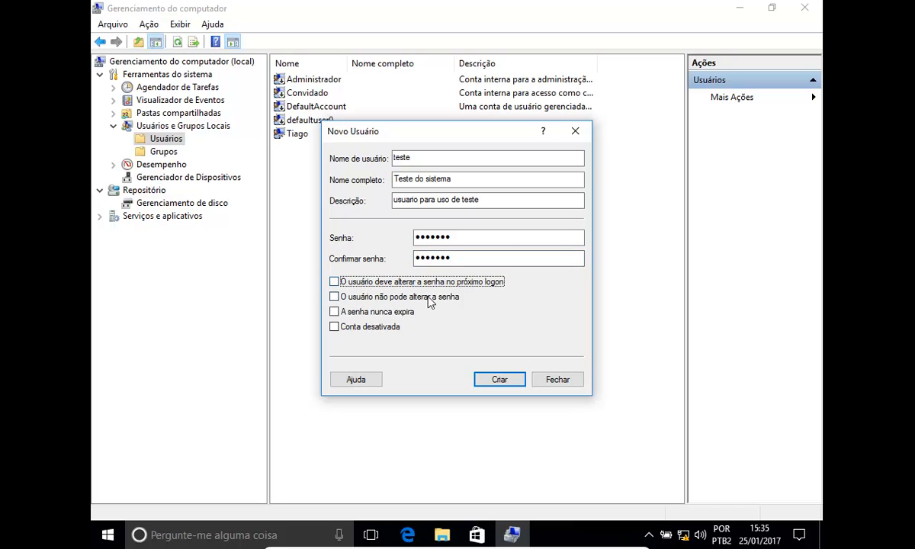
{"action": "left_click", "coordinate": [387, 299]}
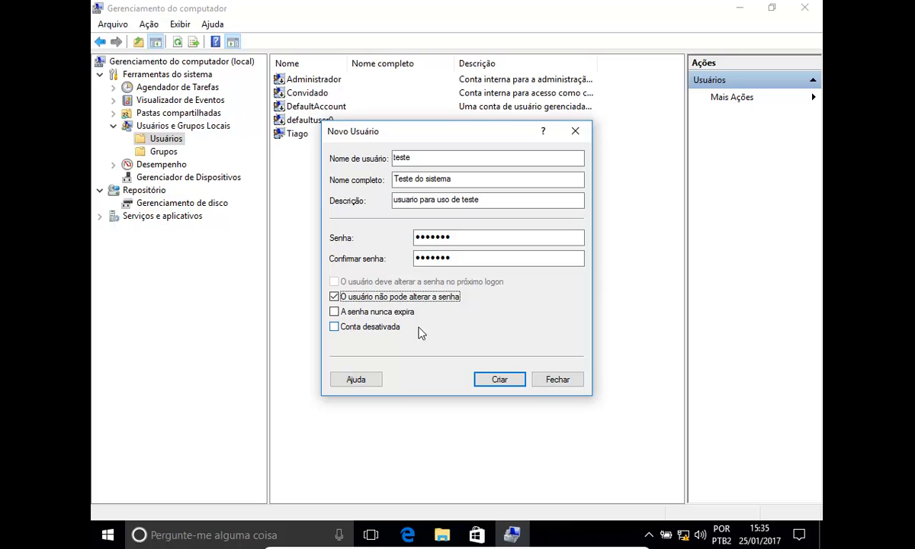
{"action": "left_click", "coordinate": [404, 314]}
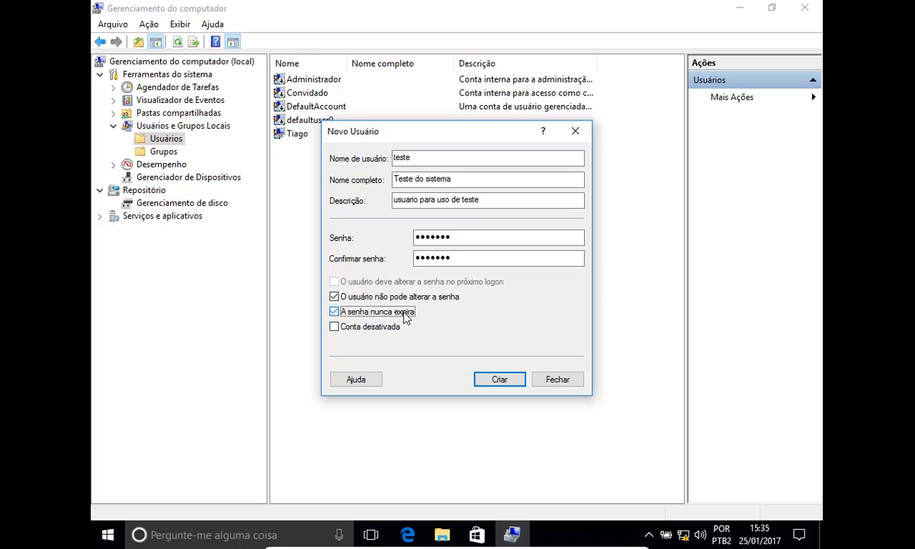
Create the teste account and close the new-user dialog
{"action": "left_click", "coordinate": [500, 382]}
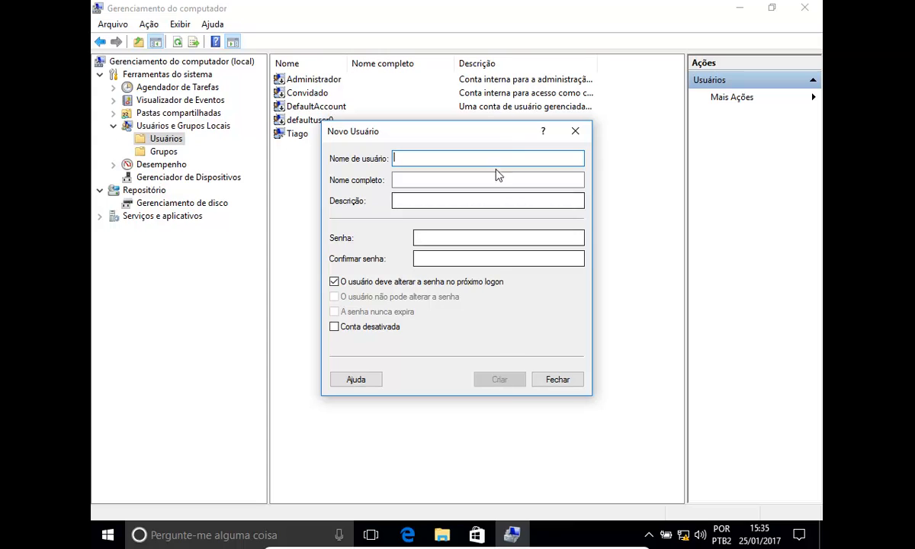
{"action": "left_click_drag", "start_coordinate": [494, 135], "coordinate": [567, 251]}
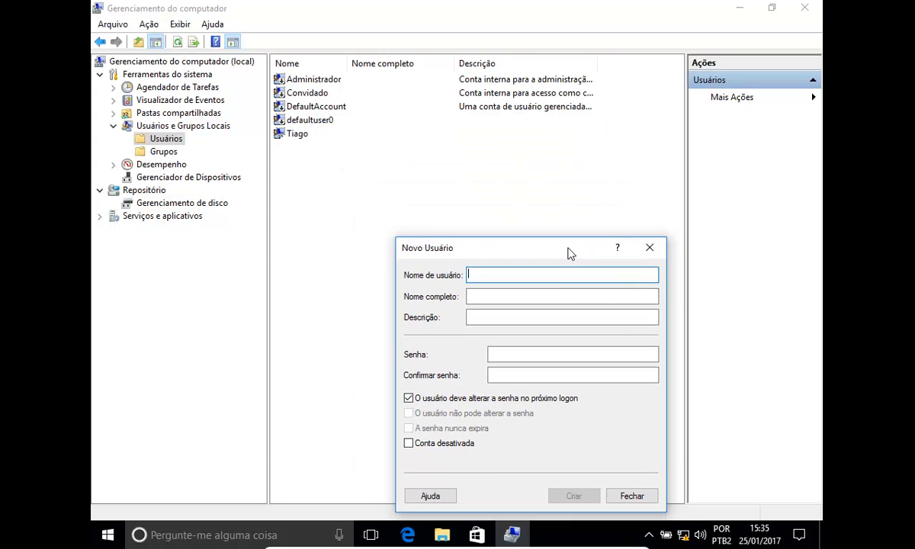
{"action": "left_click", "coordinate": [650, 247]}
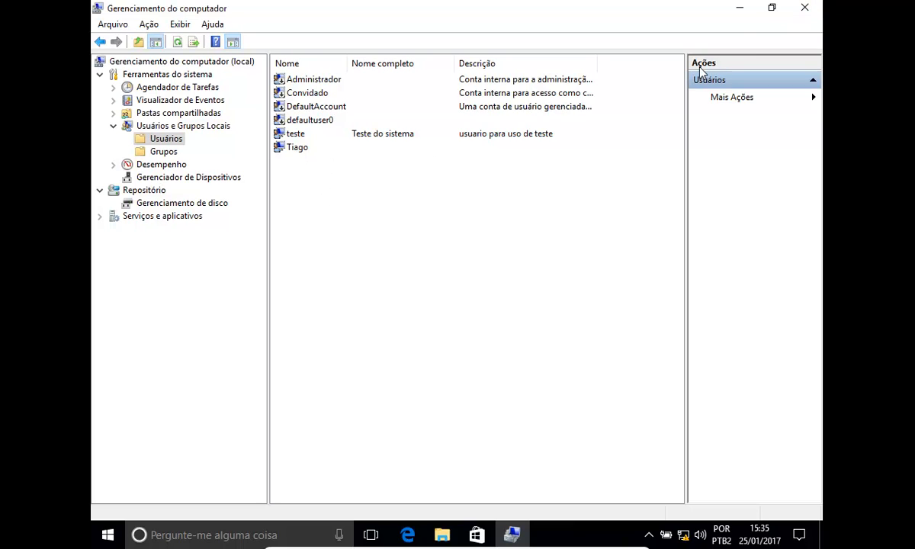
Minimize the management console and browse to the Usuários folder on Disco Local (C:) in File Explorer
{"action": "left_click", "coordinate": [739, 9]}
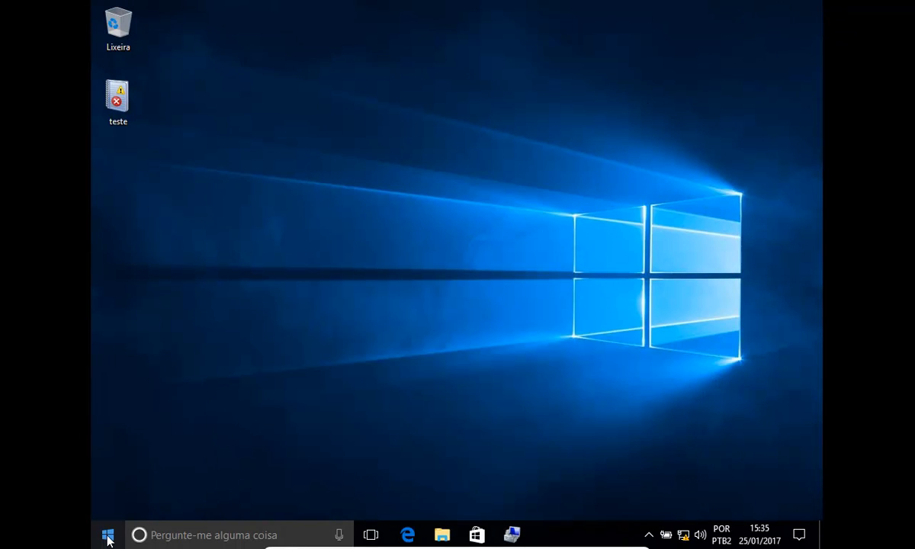
{"action": "key", "text": "super+e"}
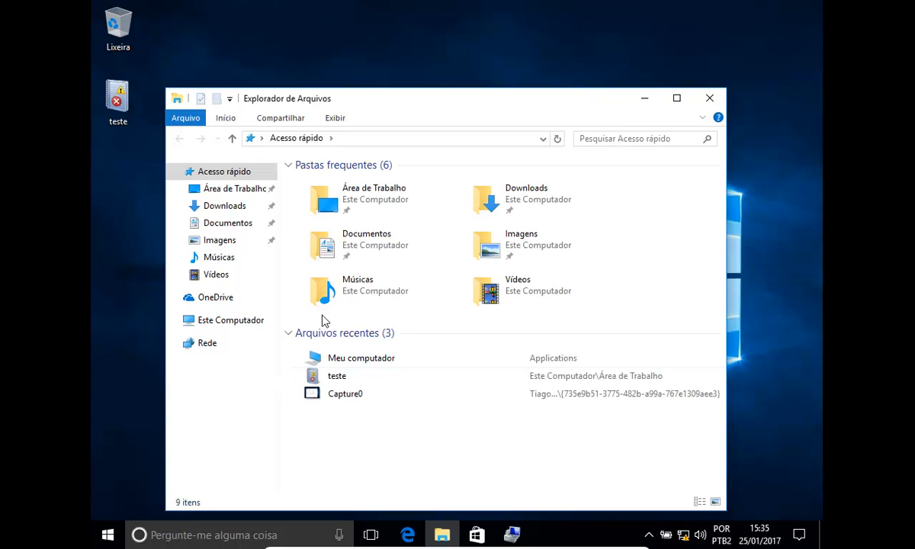
{"action": "left_click", "coordinate": [238, 326]}
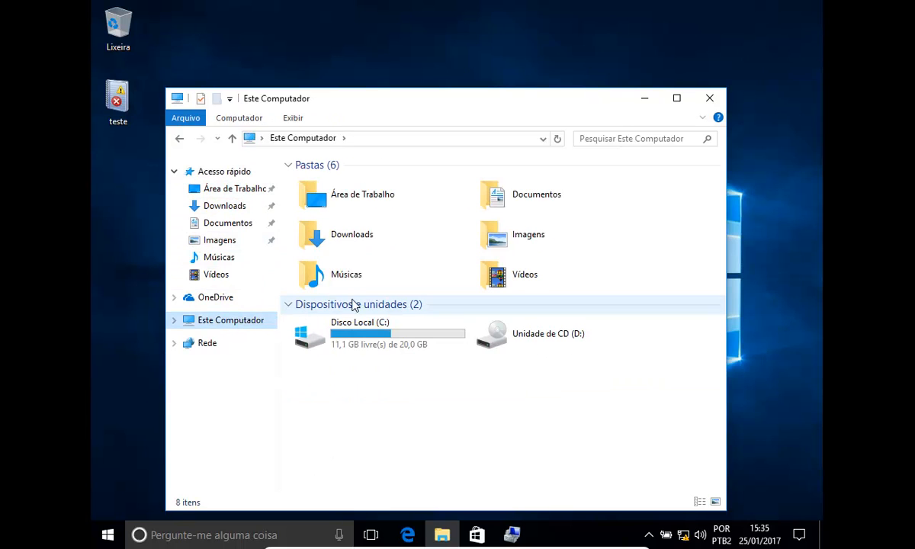
{"action": "double_click", "coordinate": [388, 342]}
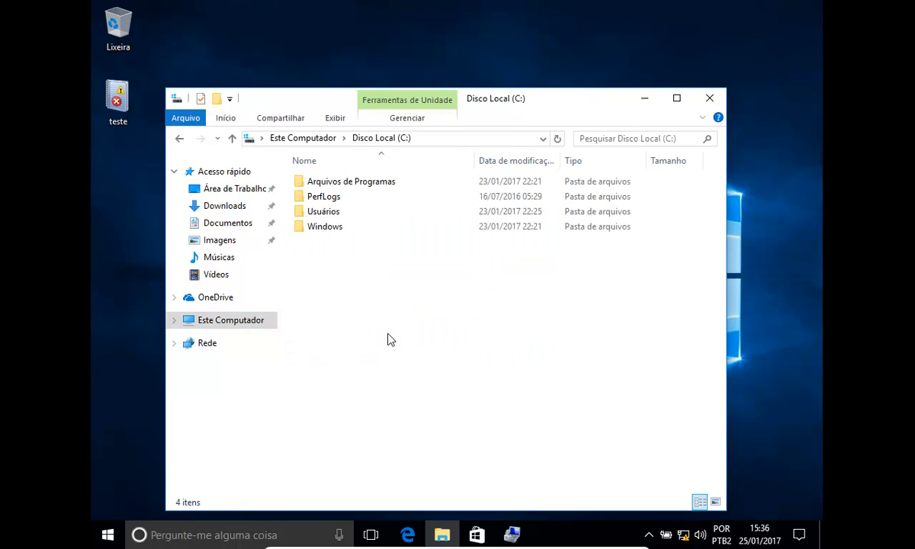
{"action": "double_click", "coordinate": [326, 212]}
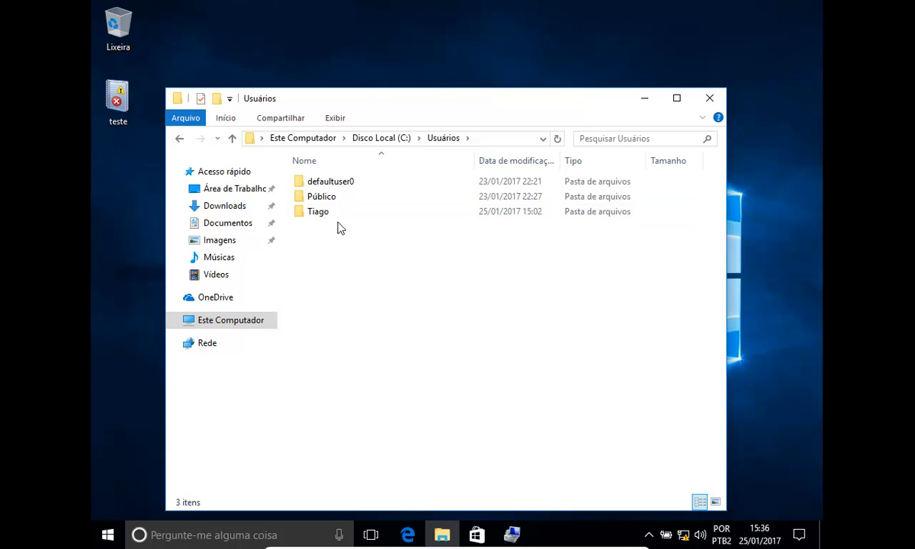
Inspect the existing user's profile folder and its Área de Trabalho subfolder, returning to the profile folder
{"action": "double_click", "coordinate": [303, 212]}
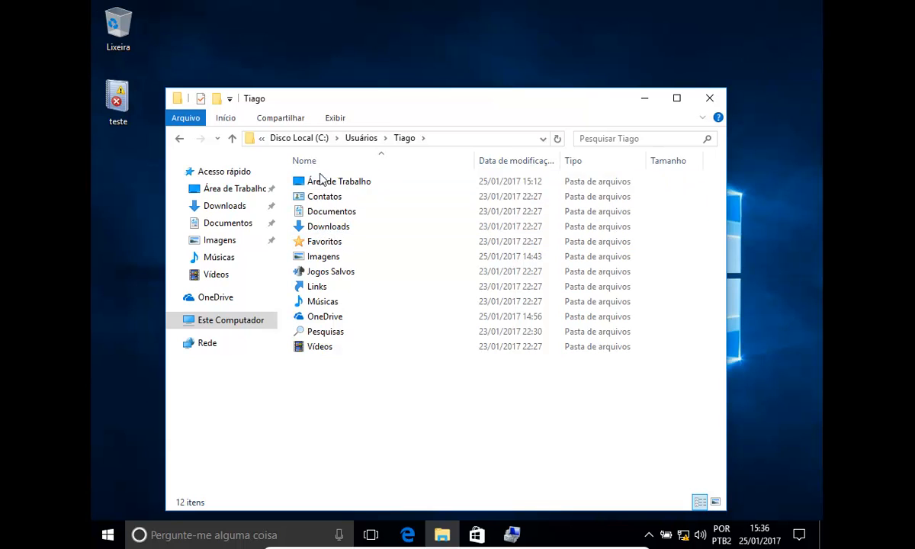
{"action": "double_click", "coordinate": [342, 183]}
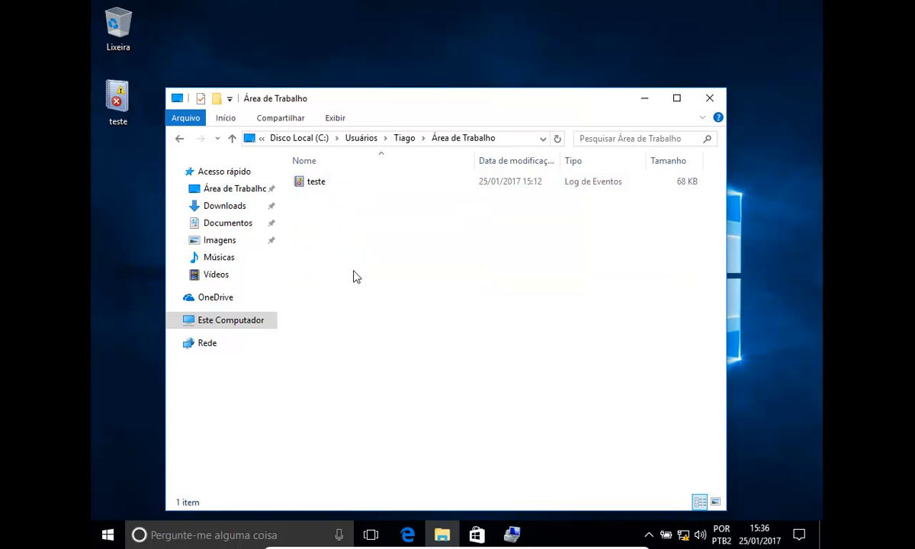
{"action": "left_click", "coordinate": [180, 140]}
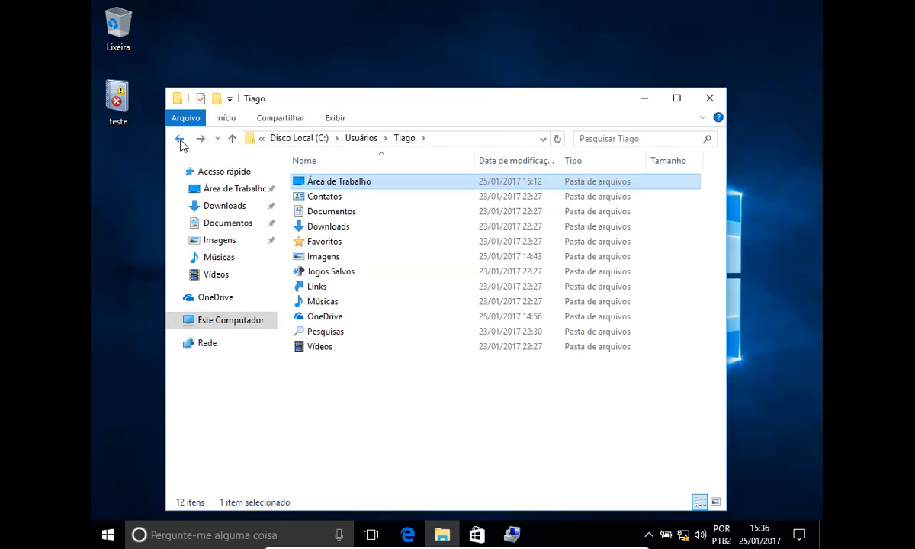
Return to the Usuários folder and refresh its contents to check which profile folders exist
{"action": "left_click", "coordinate": [180, 139]}
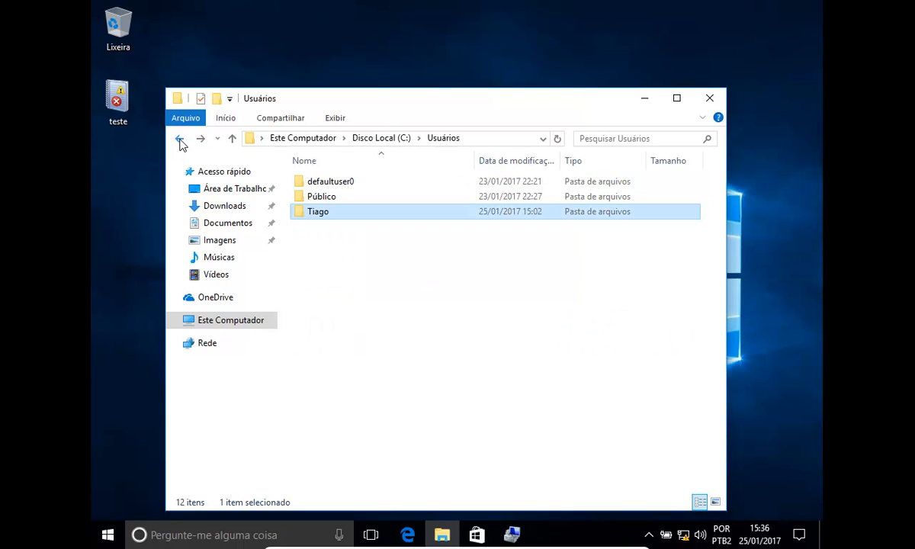
{"action": "left_click", "coordinate": [410, 333]}
{"action": "right_click", "coordinate": [410, 334]}
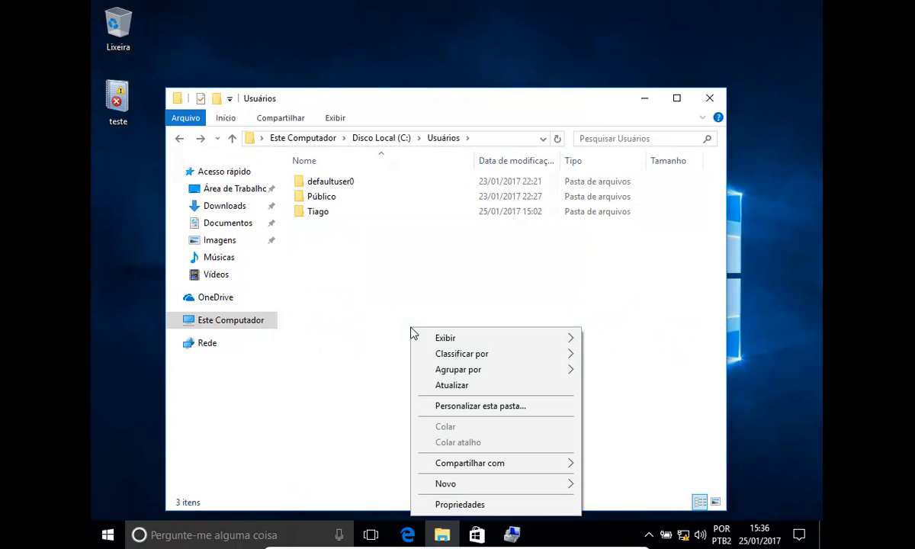
{"action": "left_click", "coordinate": [465, 386]}
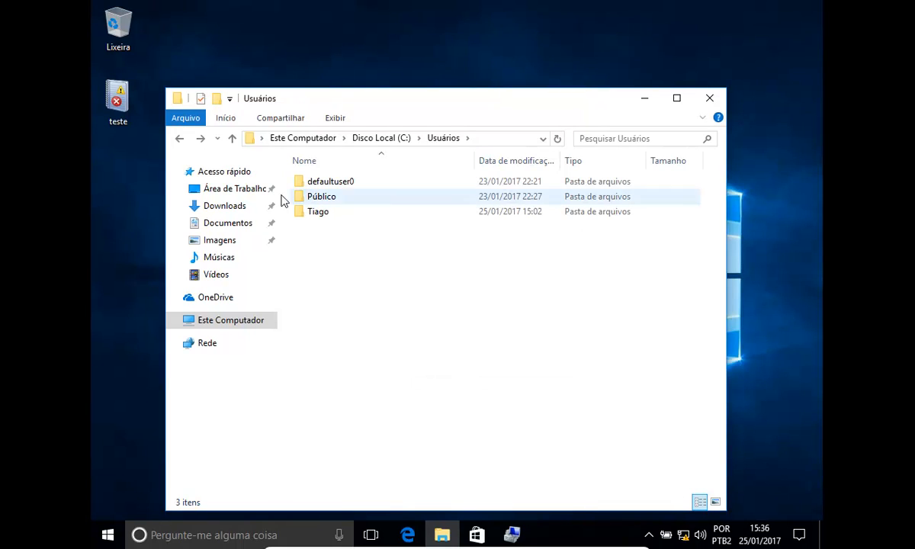
View the Área de Trabalho folder, and browse through Disco Local (C:) and Usuários to the existing user's profile folder
{"action": "left_click", "coordinate": [236, 189]}
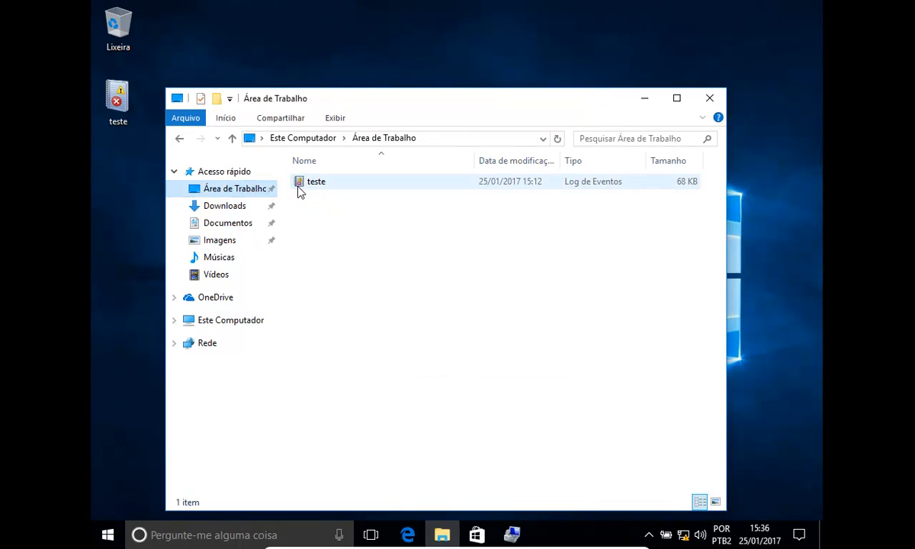
{"action": "left_click", "coordinate": [239, 326]}
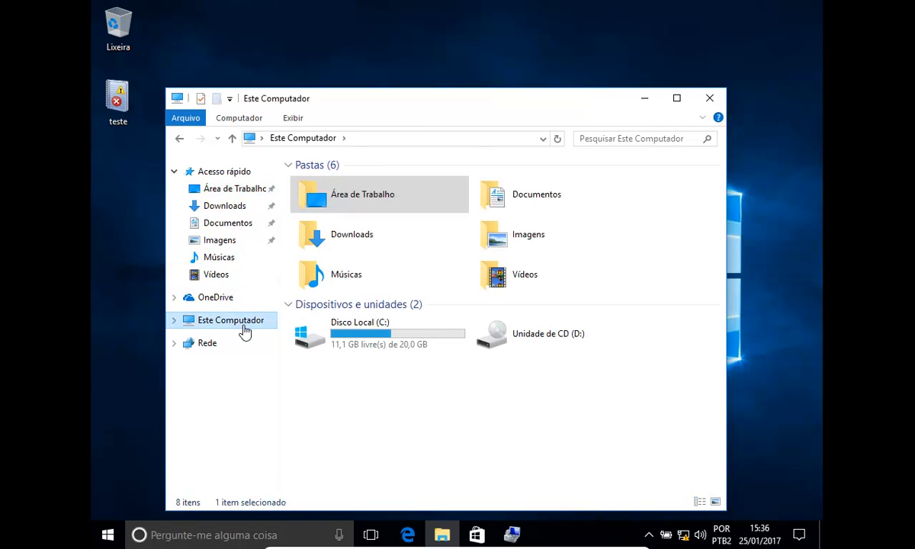
{"action": "double_click", "coordinate": [339, 328]}
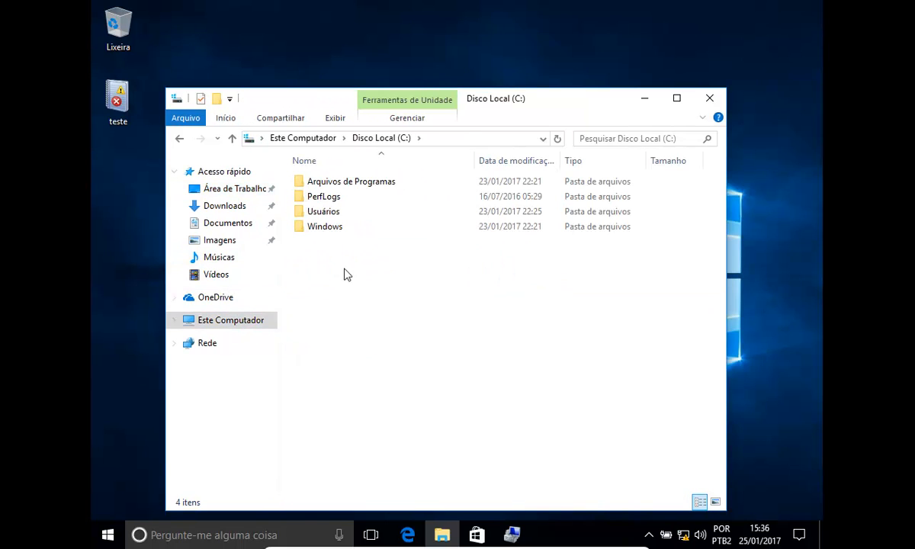
{"action": "left_click", "coordinate": [328, 214]}
{"action": "double_click", "coordinate": [327, 214]}
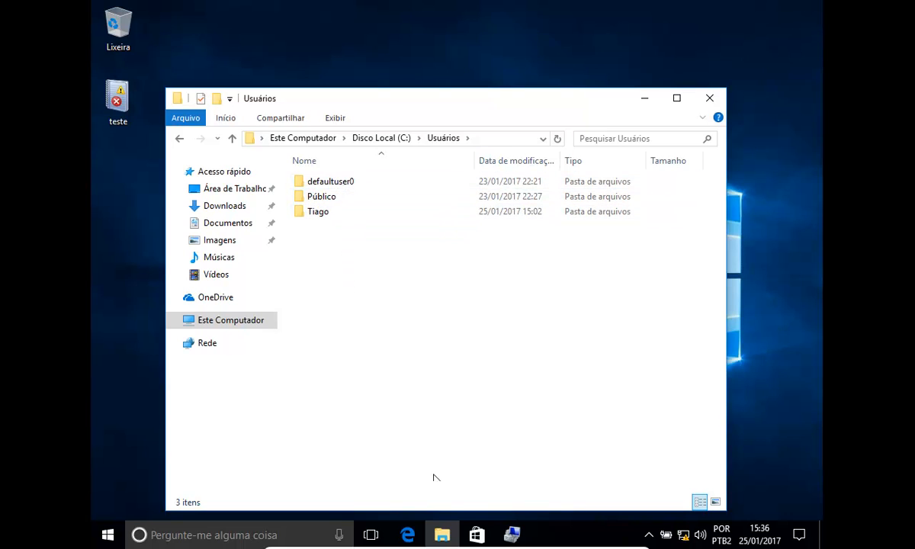
{"action": "mouse_move", "coordinate": [457, 543]}
{"action": "double_click", "coordinate": [323, 211]}
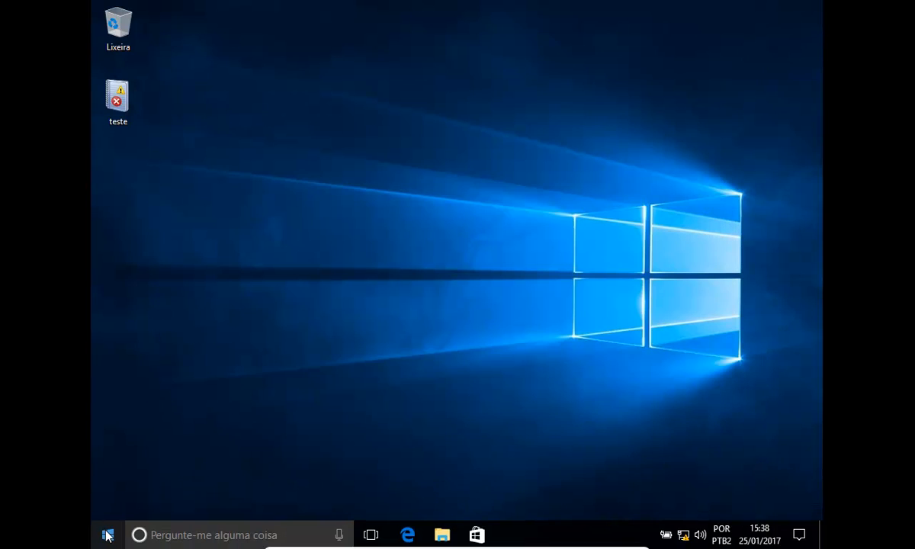
Sign out of the current Windows session by searching for and running the logoff command
{"action": "left_click", "coordinate": [183, 537]}
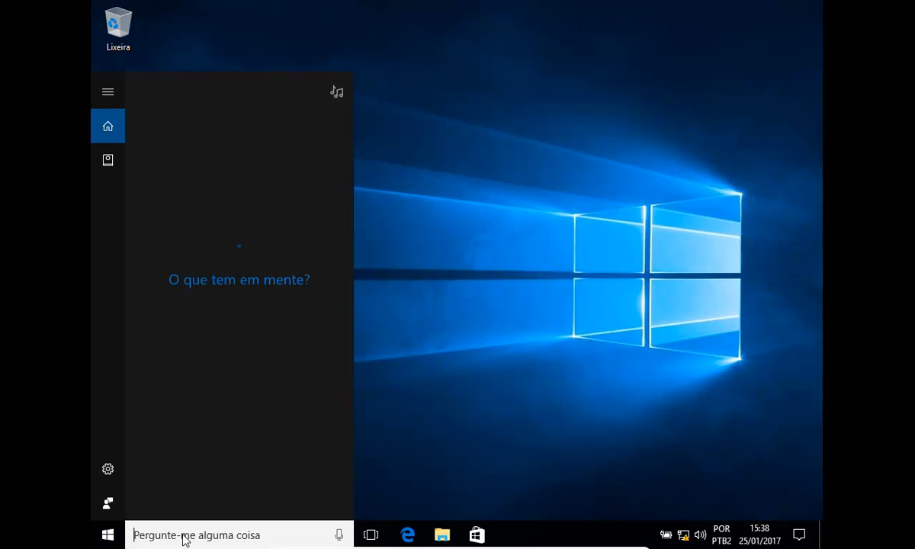
{"action": "type", "text": "lo"}
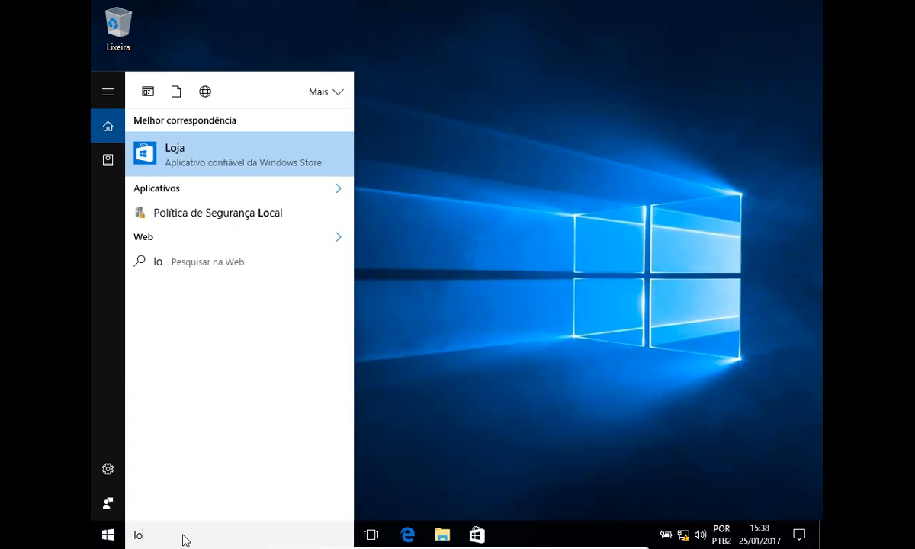
{"action": "type", "text": "goff"}
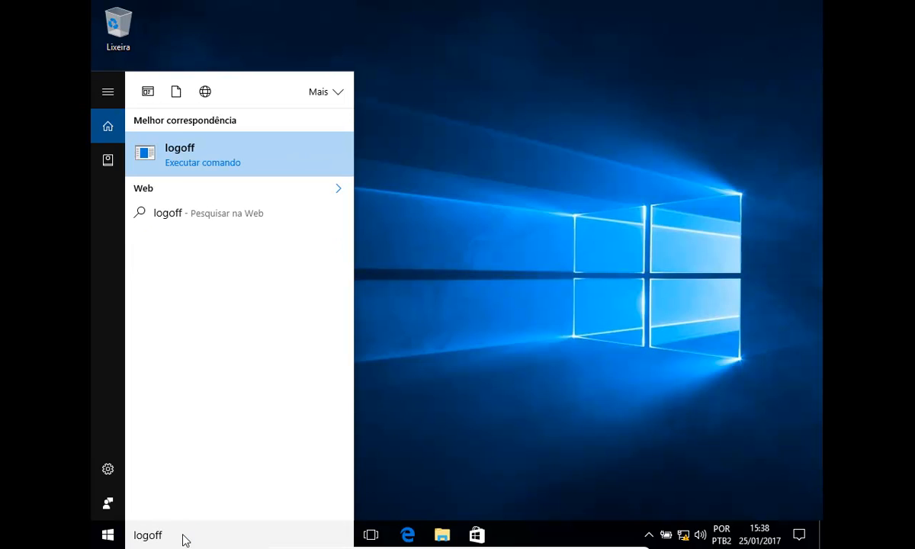
{"action": "key", "text": "Return"}
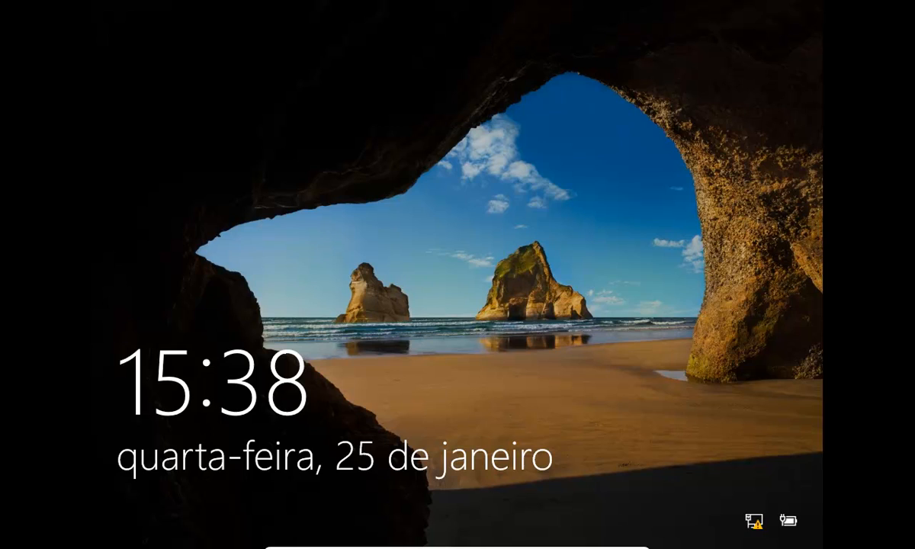
Dismiss the lock screen and sign in to the Teste do sistema account by entering its account password
{"action": "left_click", "coordinate": [351, 247]}
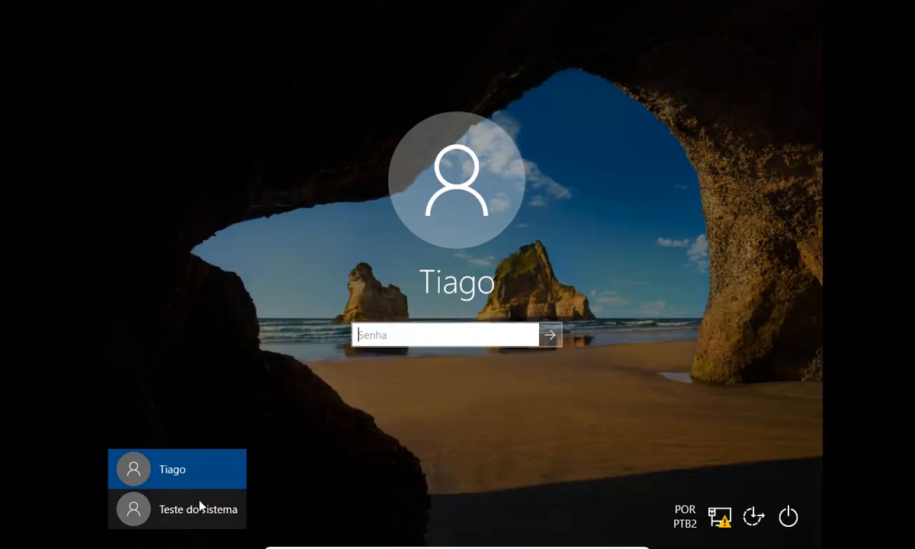
{"action": "left_click", "coordinate": [180, 511]}
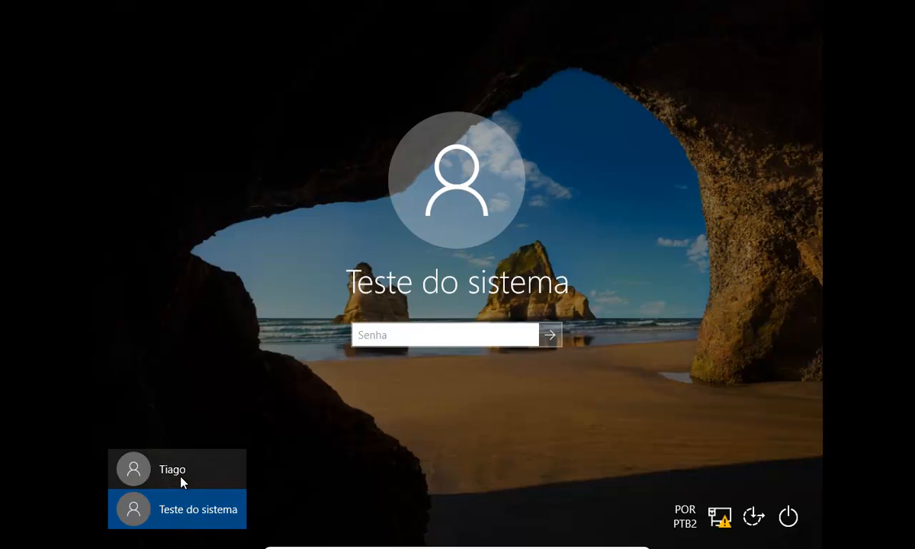
{"action": "left_click", "coordinate": [179, 483]}
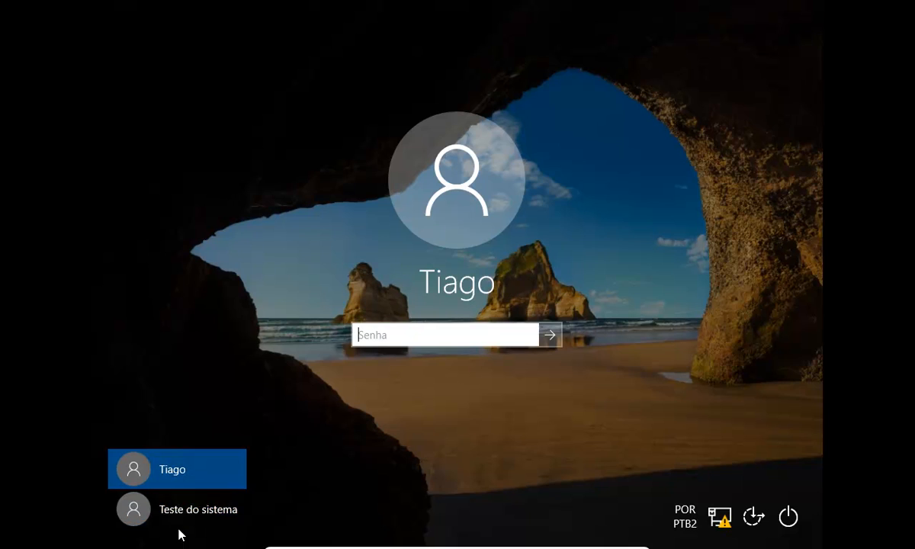
{"action": "left_click", "coordinate": [181, 509]}
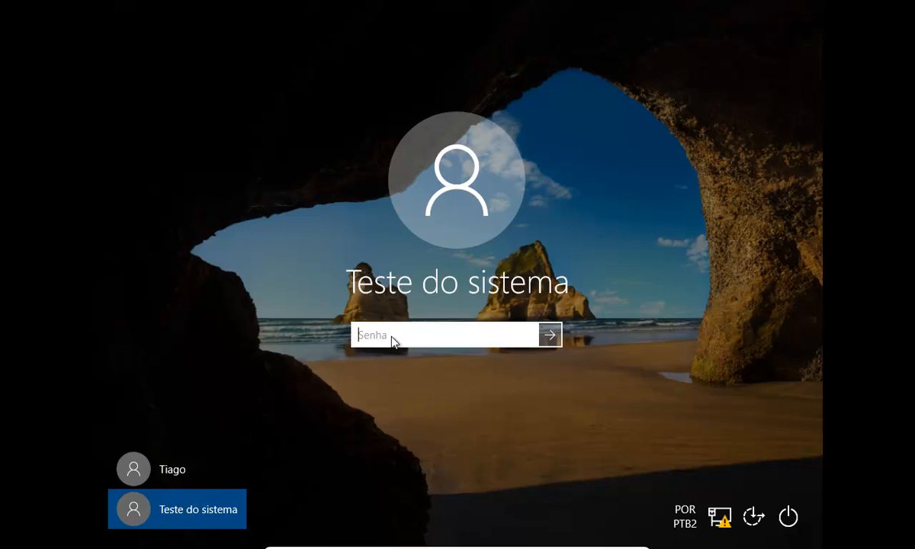
{"action": "type", "text": "•••••••"}
{"action": "key", "text": "Return"}
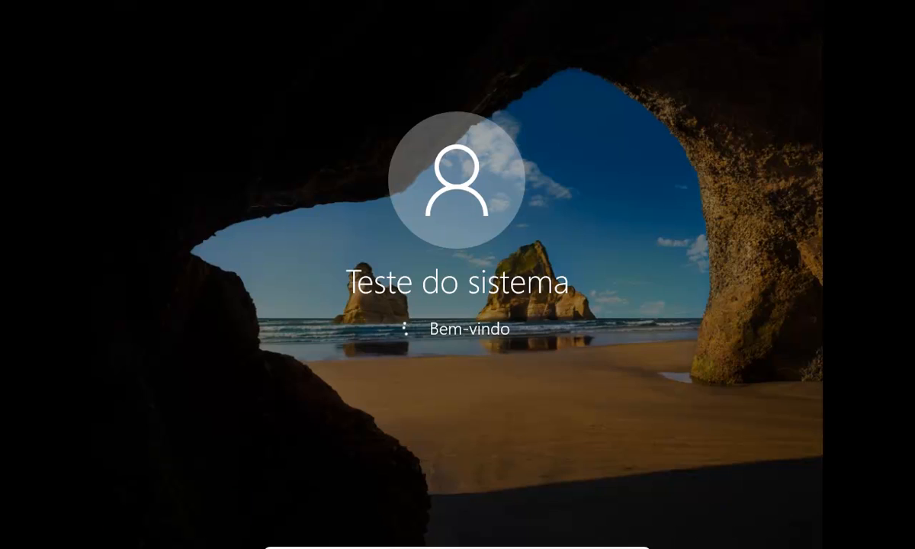